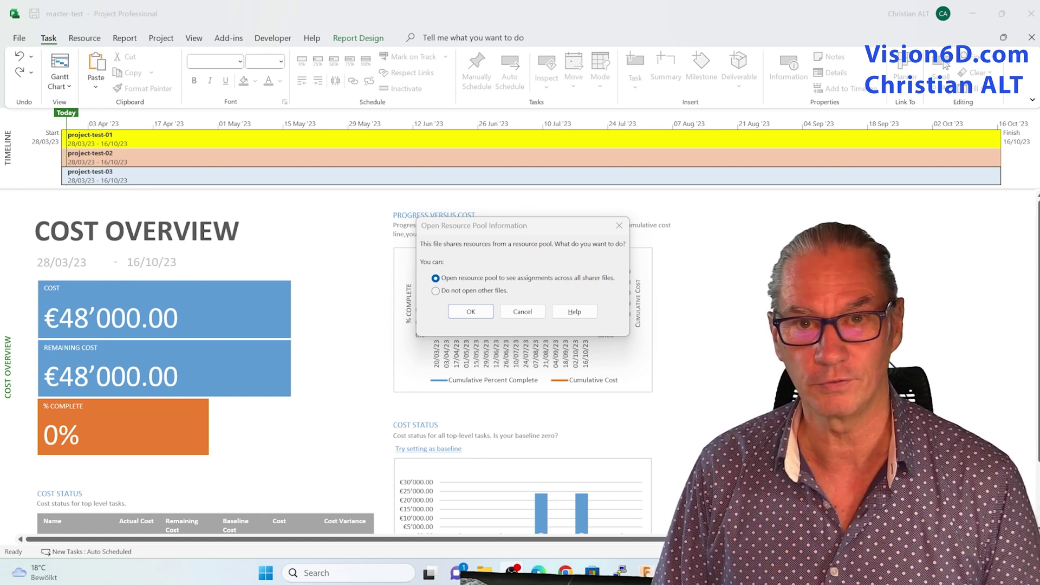
- Open the resource pool together with master-test to see assignments across all sharer files
key(Return)
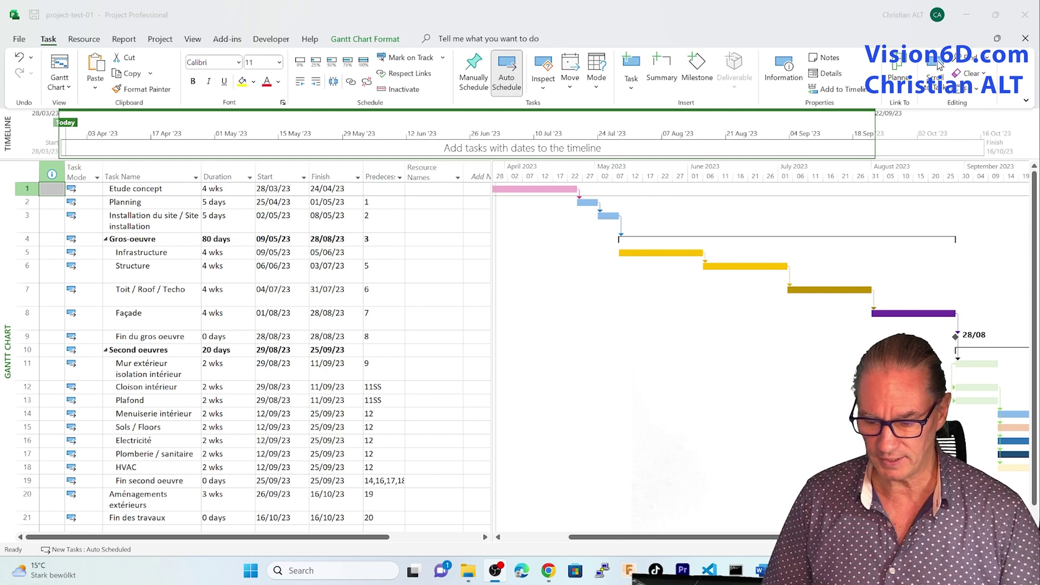
- Check project-test-01's Resource Sheet and return to its Gantt Chart
click(939, 63)
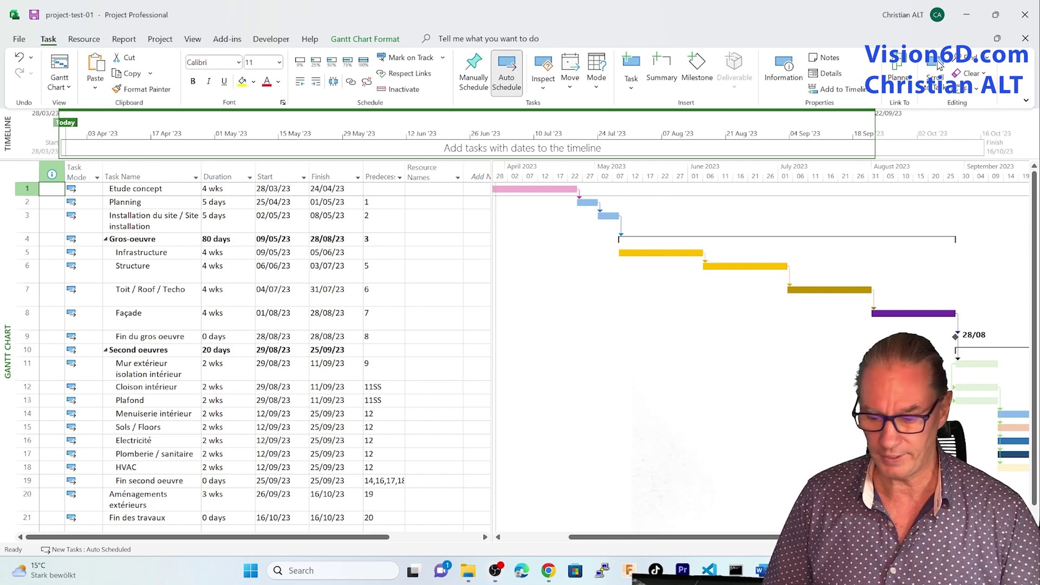
key(alt+w)
key(r)
key(s)
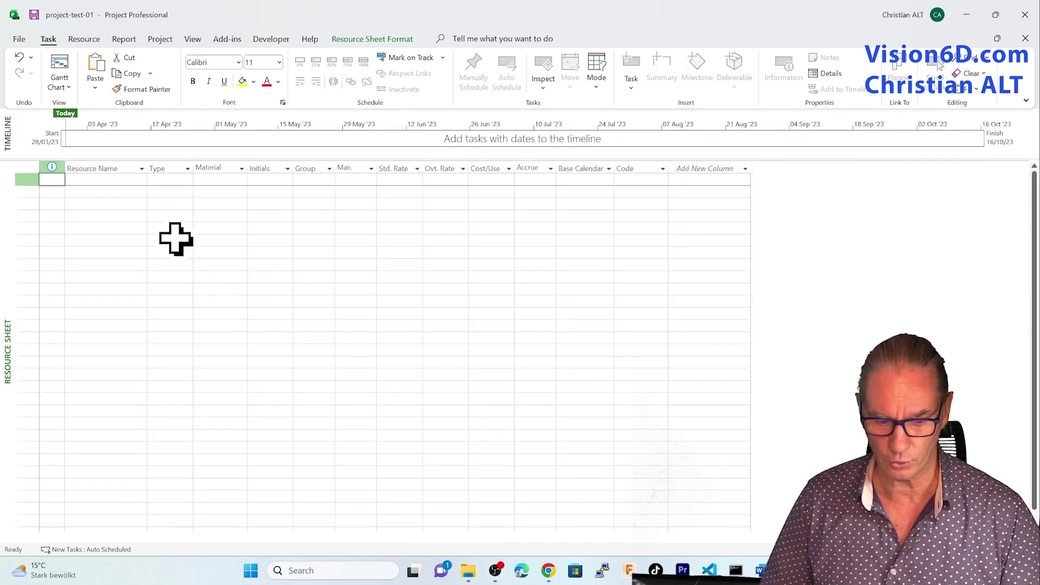
click(60, 62)
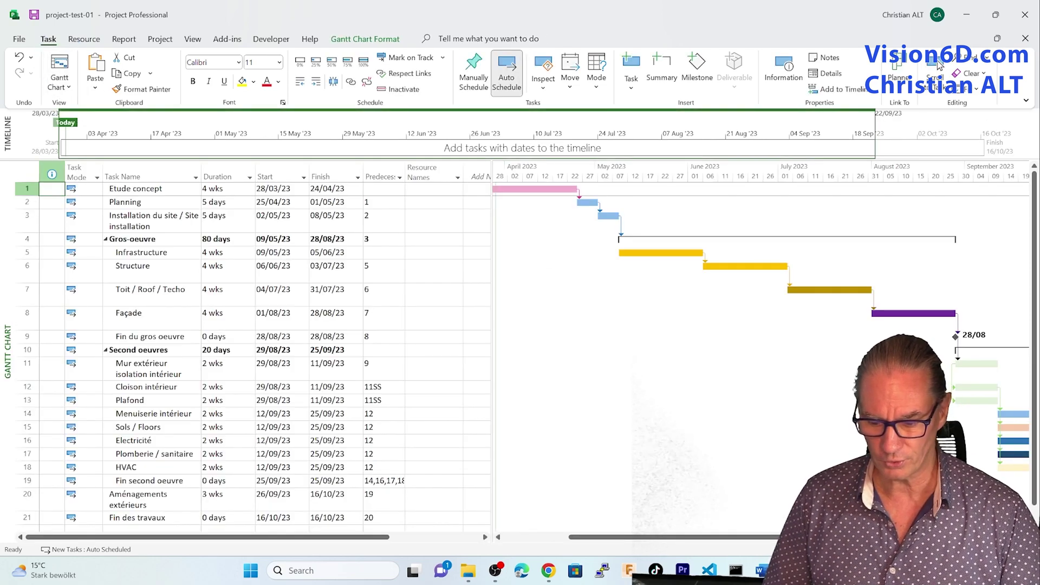
- Switch to project-test-02 and create a new blank project from there
mouse_move(785, 570)
click(813, 503)
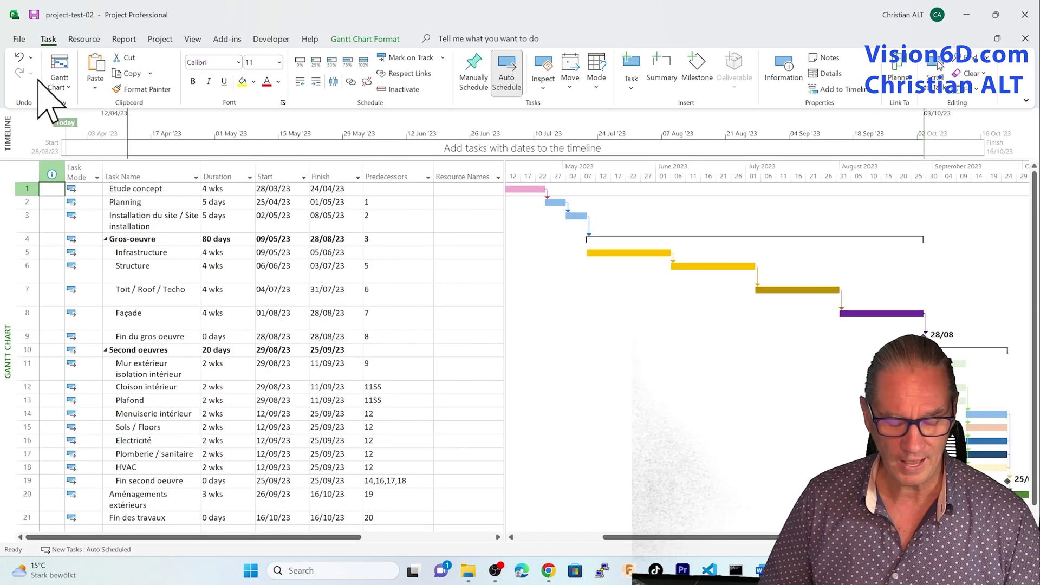
click(18, 38)
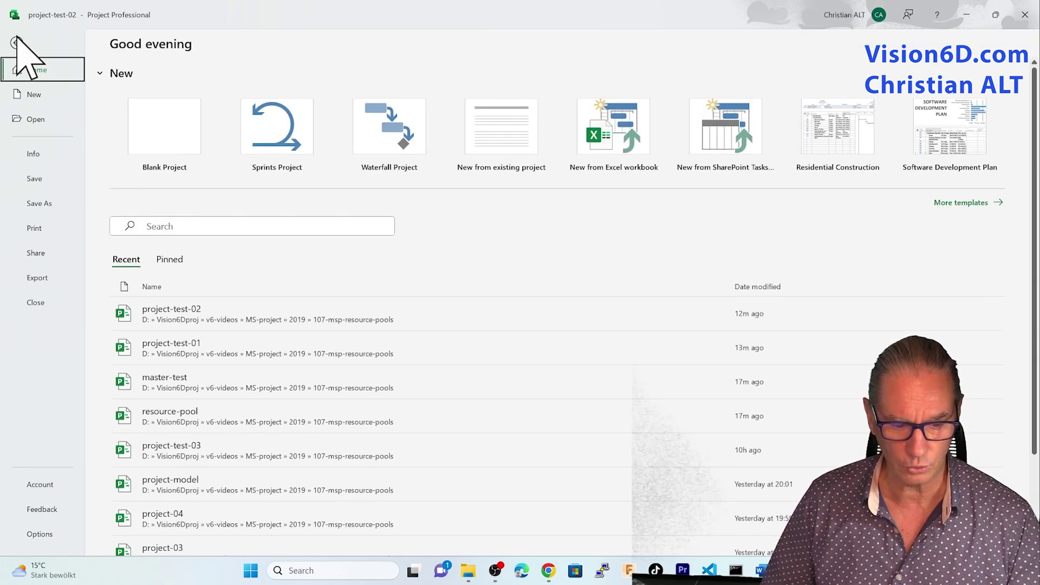
click(172, 136)
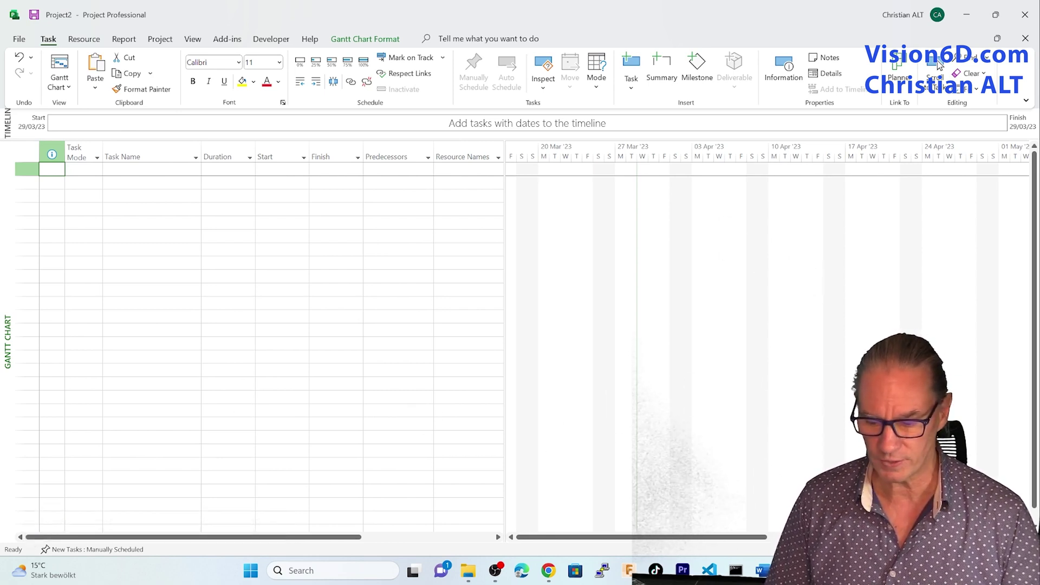
- Show the blank project's Resource Sheet and select its first resource name cell
key(alt+h)
key(g)
key(r)
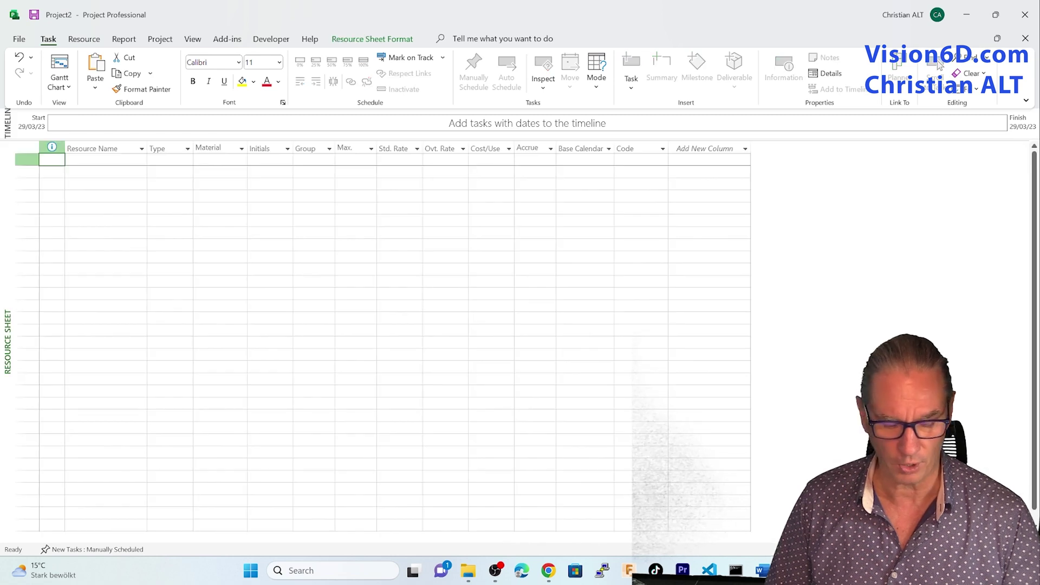
click(92, 161)
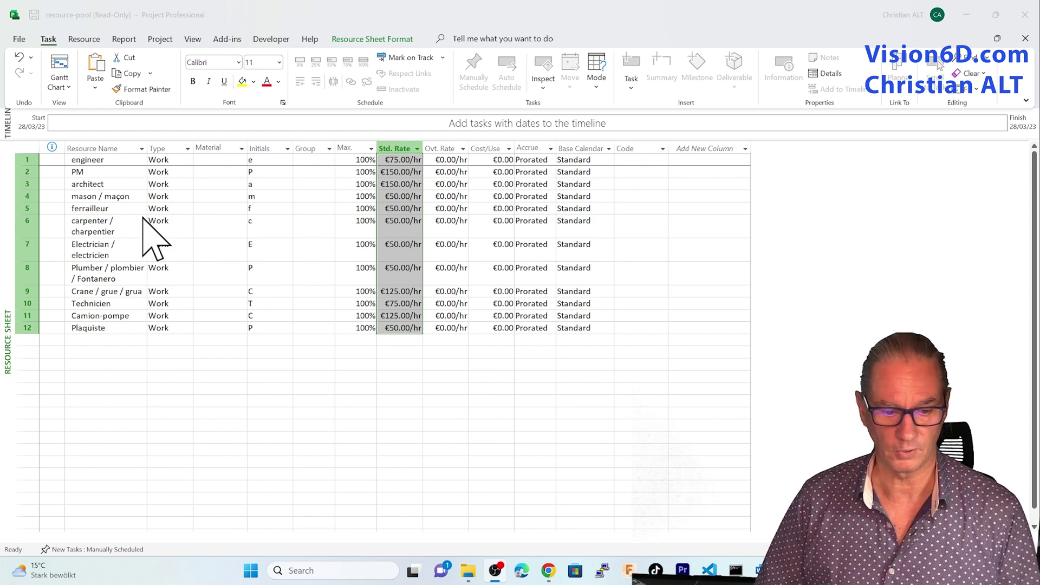
- Try to save the resource list file as ressource-pool in the 107-msp-resource-pools folder
click(17, 40)
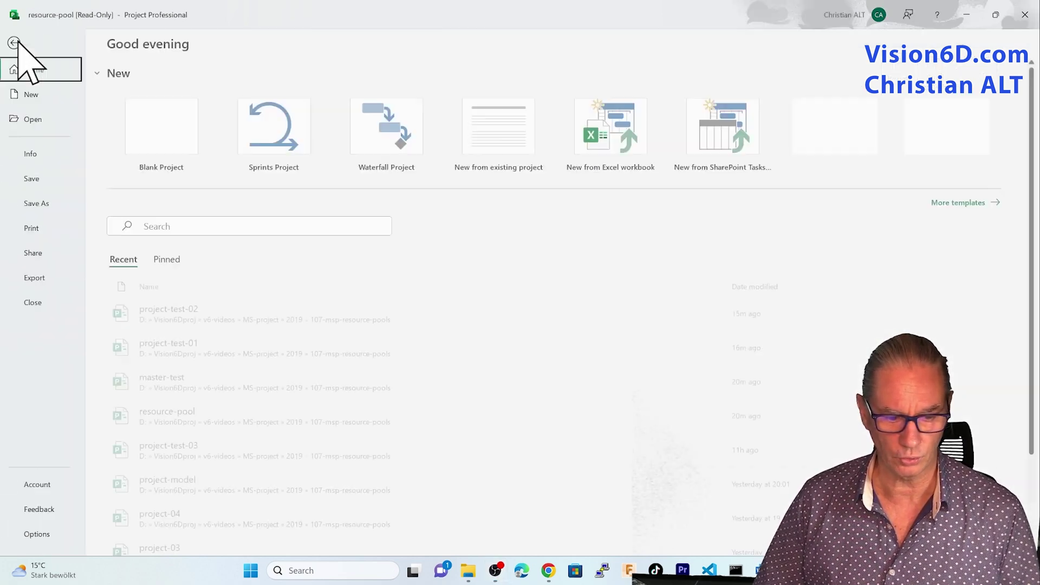
click(48, 203)
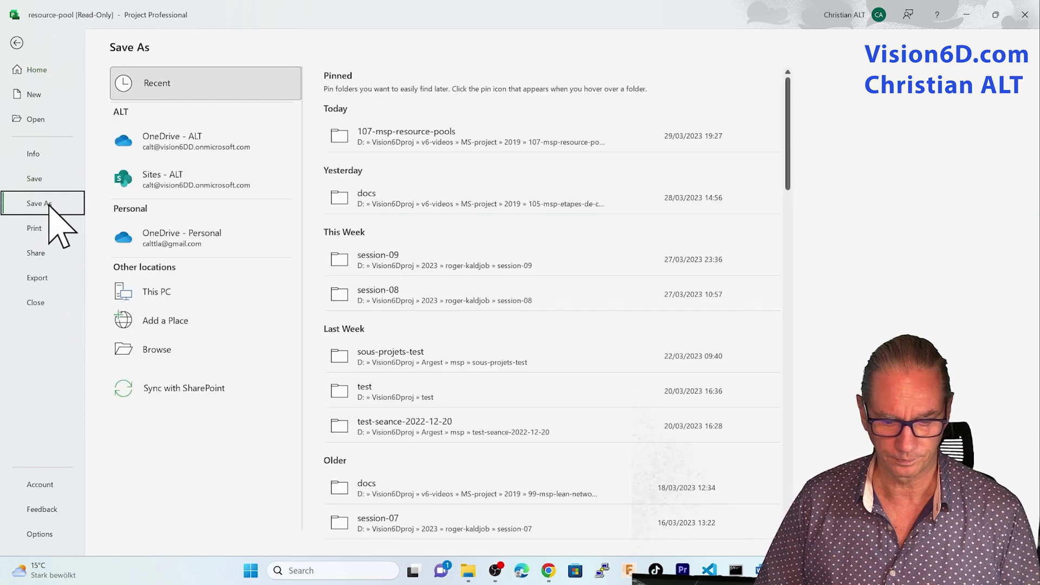
click(405, 135)
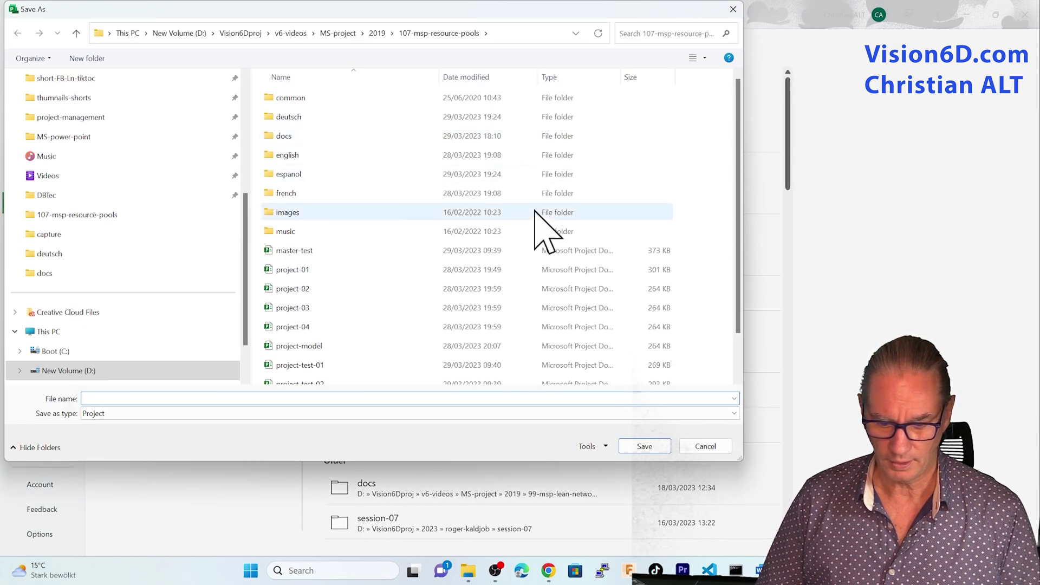
click(124, 398)
text(resso)
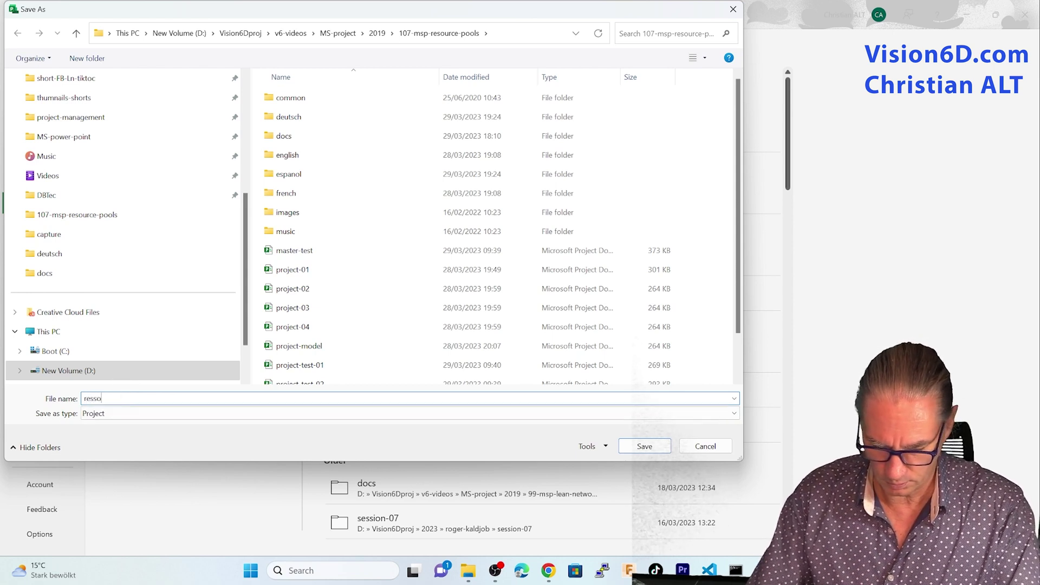
text(urce-poo)
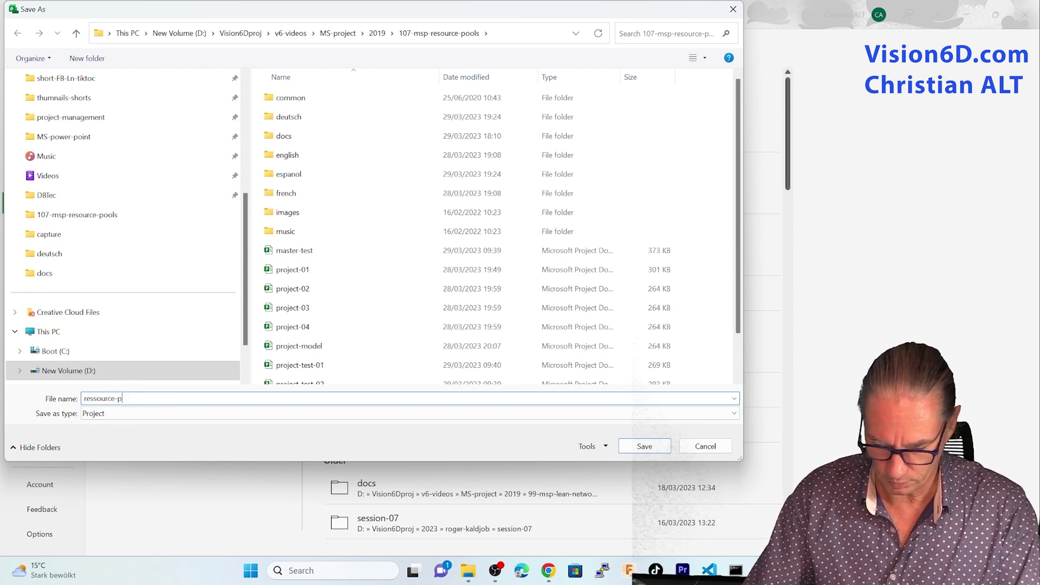
text(l)
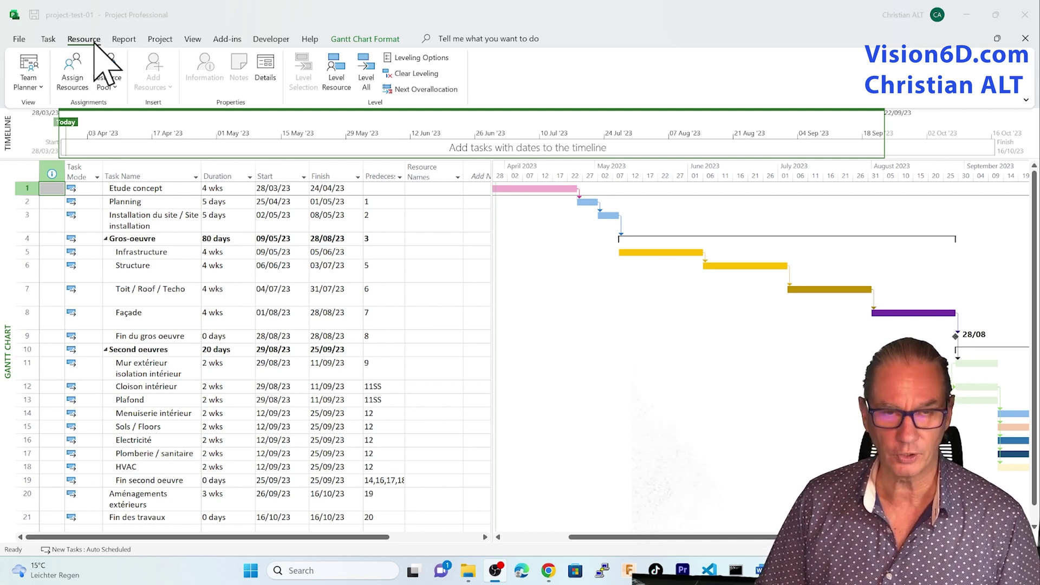
- Share resources in project-test-01 by using those from resource-pool, with the pool taking precedence on conflicts
click(116, 86)
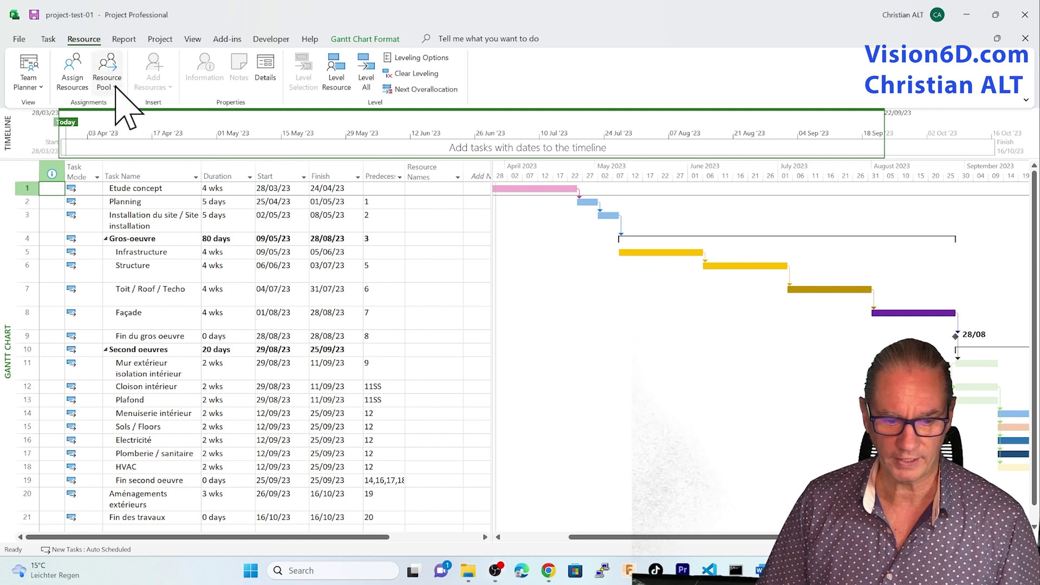
click(115, 86)
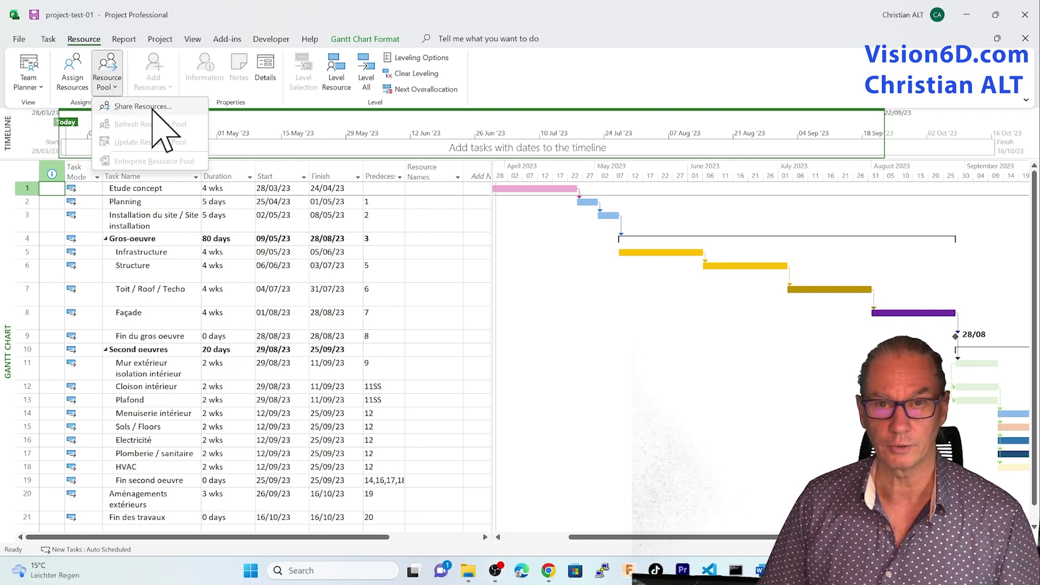
click(152, 107)
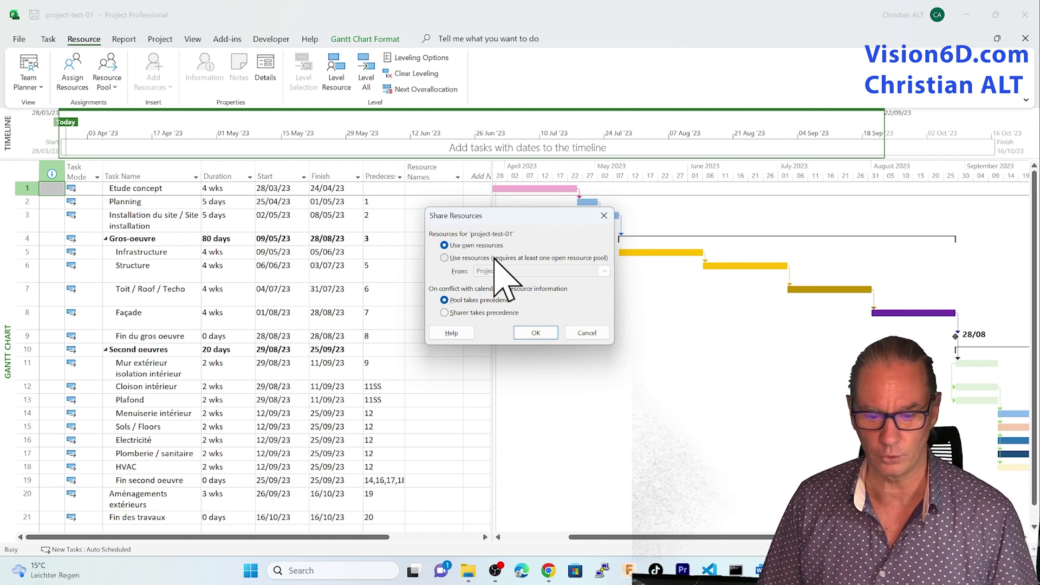
click(445, 258)
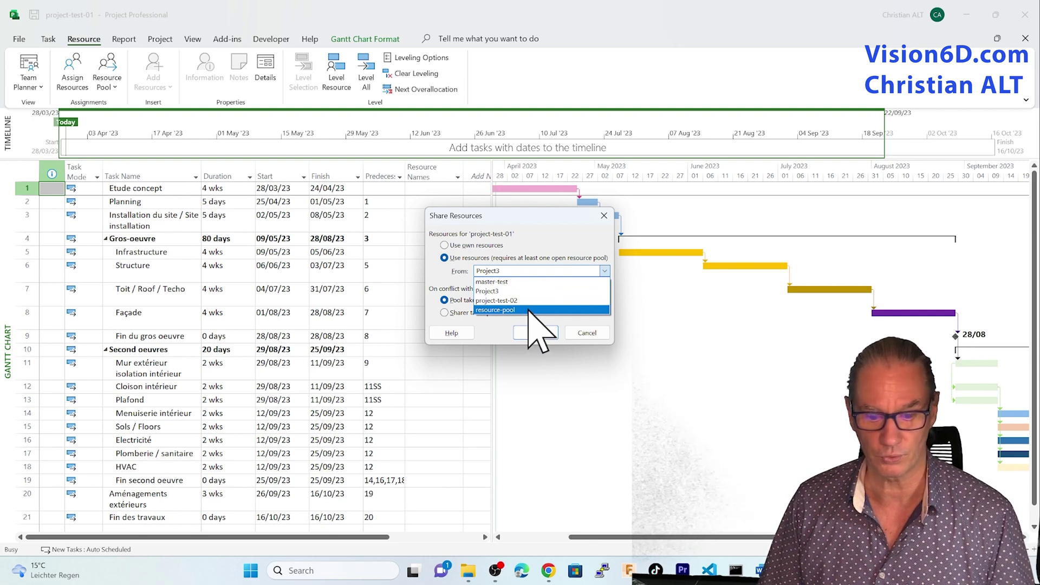
click(531, 310)
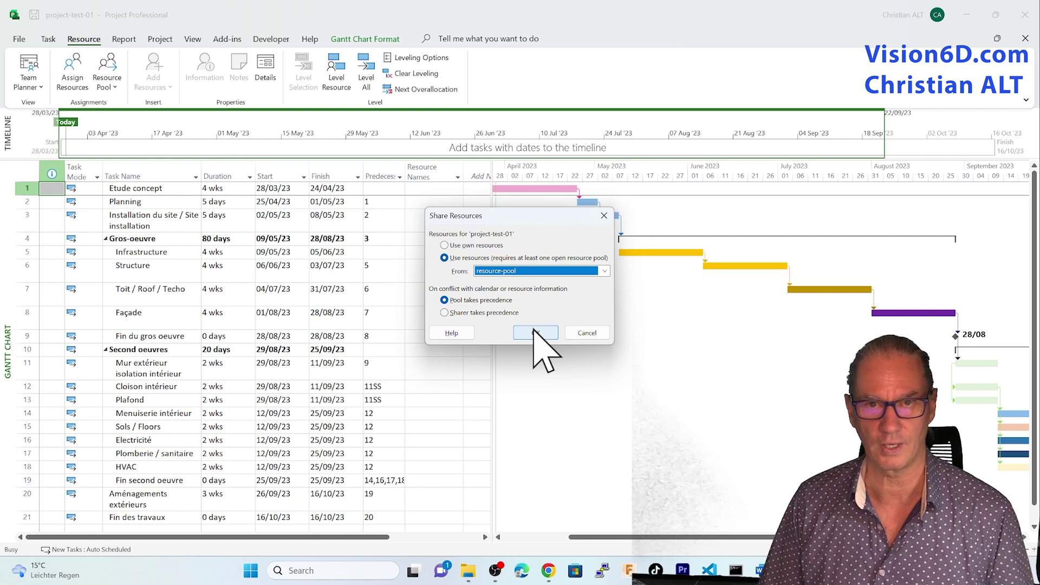
click(537, 336)
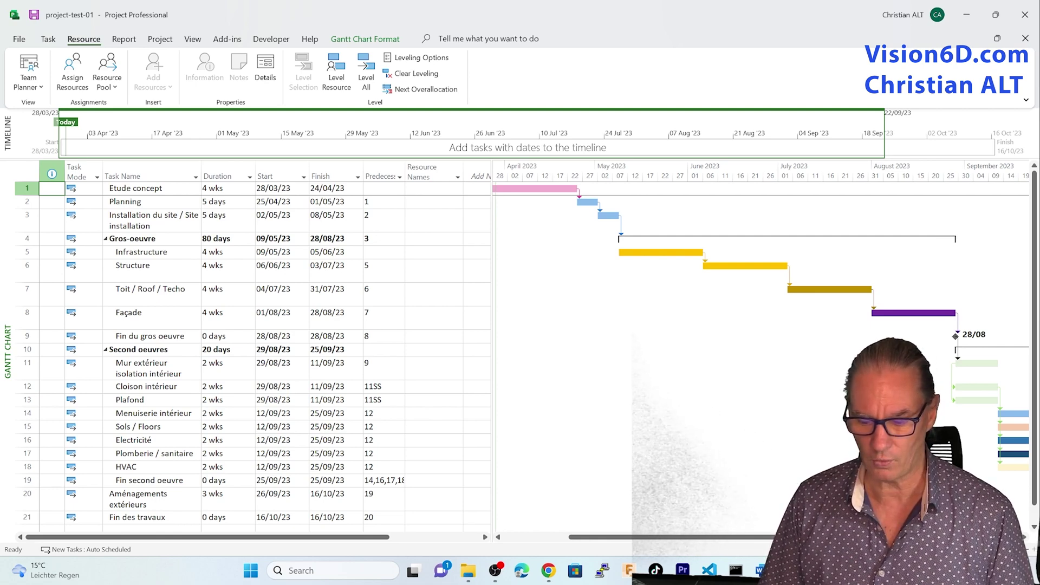
- Assign the carpenter / charpentier resource to the Toit / Roof / Techo task in project-test-01
click(910, 550)
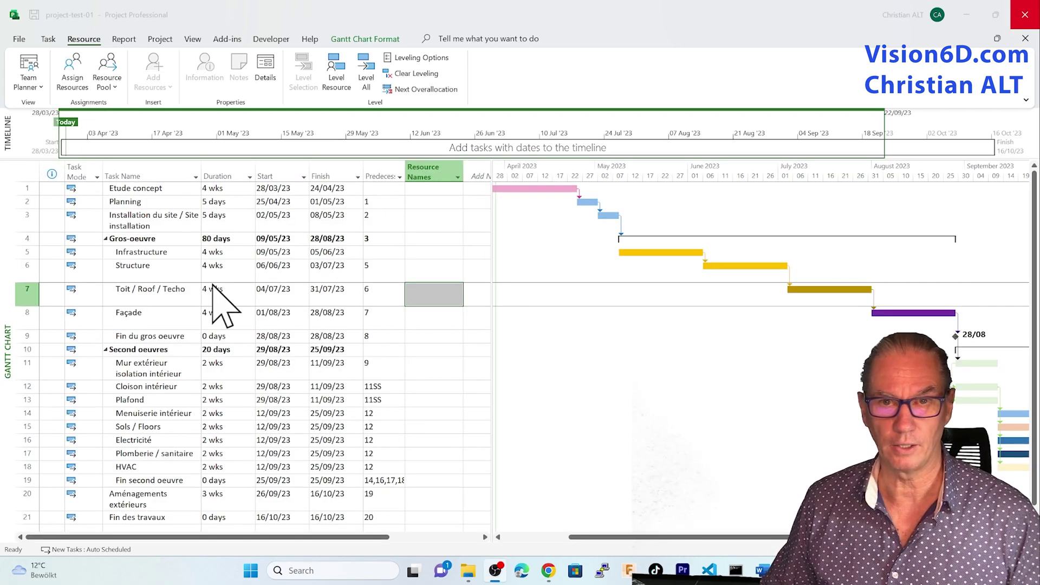
click(170, 293)
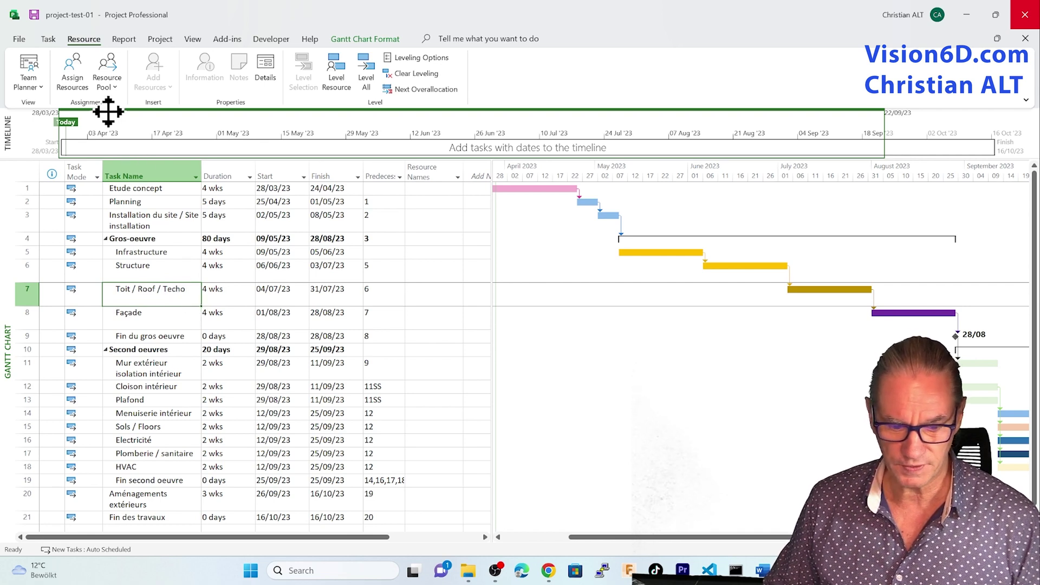
click(73, 70)
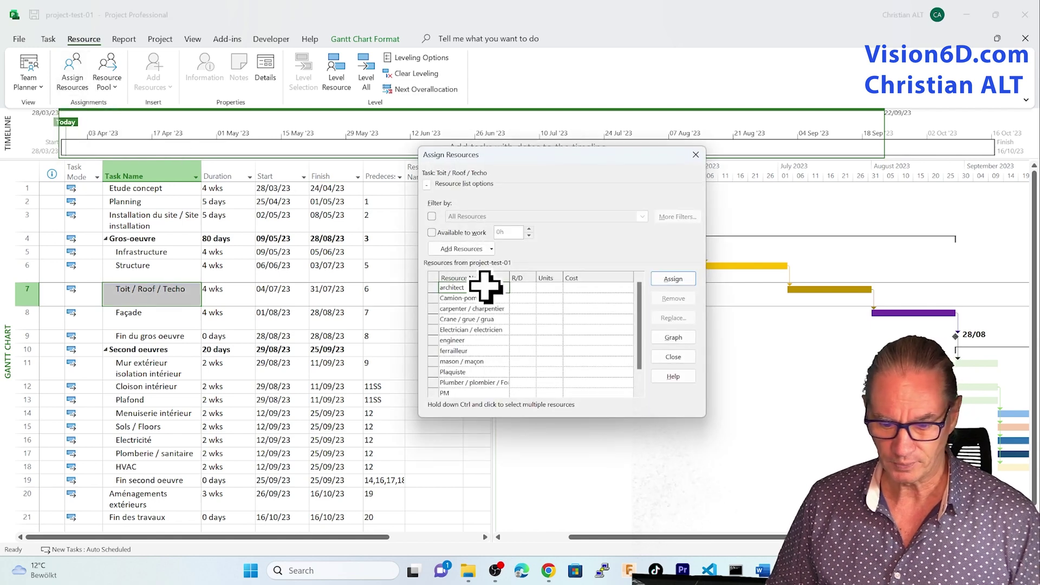
click(471, 308)
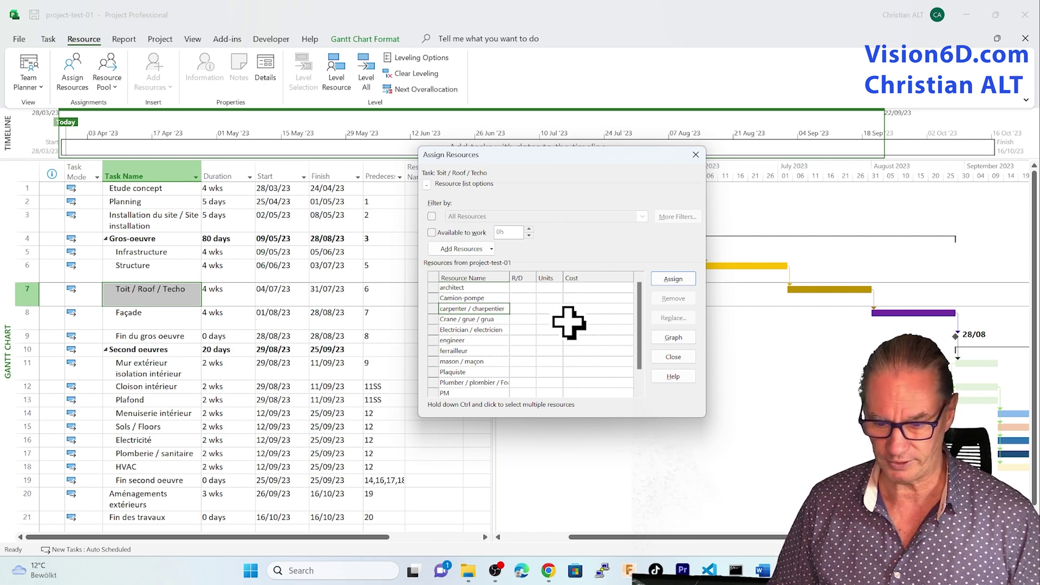
click(672, 280)
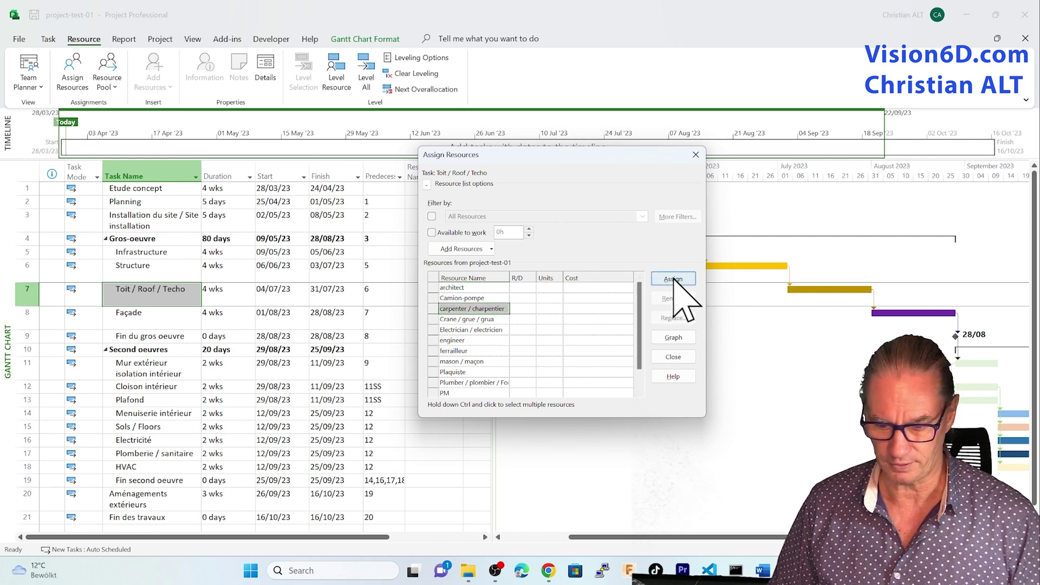
click(676, 357)
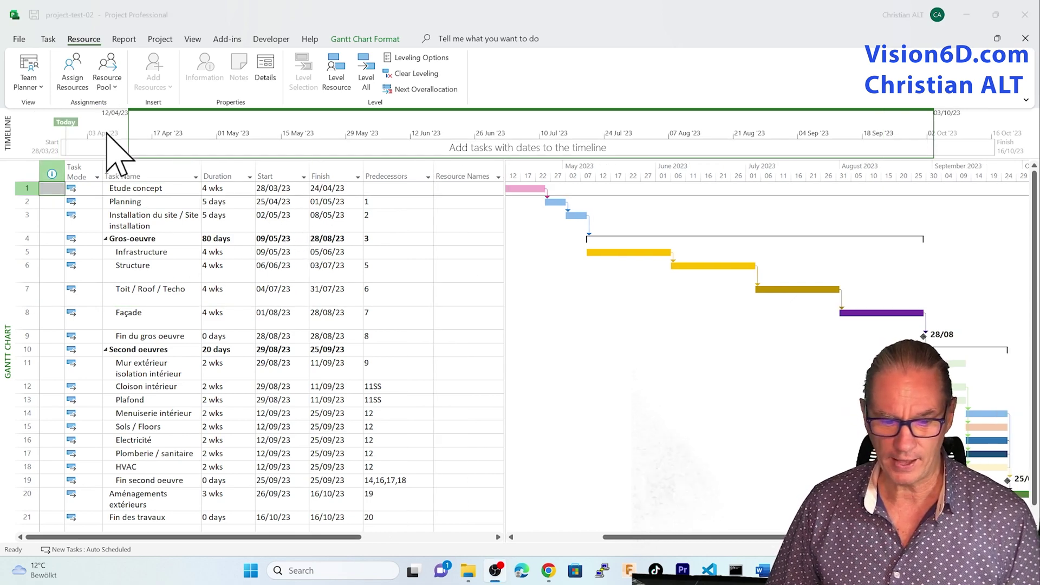
- Make project-test-02 use the resources from resource-pool, with the pool taking precedence on conflicts
click(111, 86)
click(126, 108)
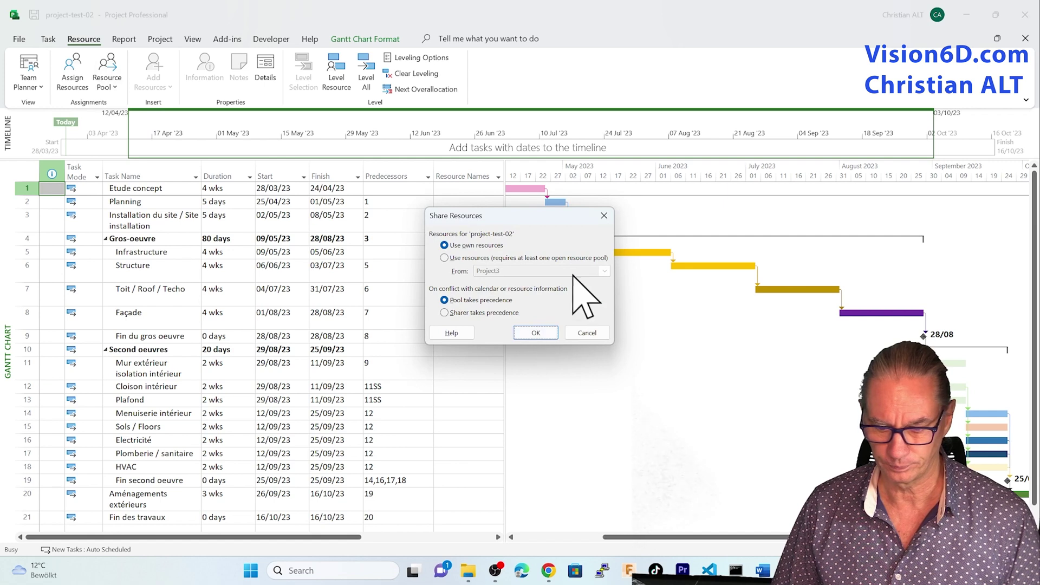
click(444, 257)
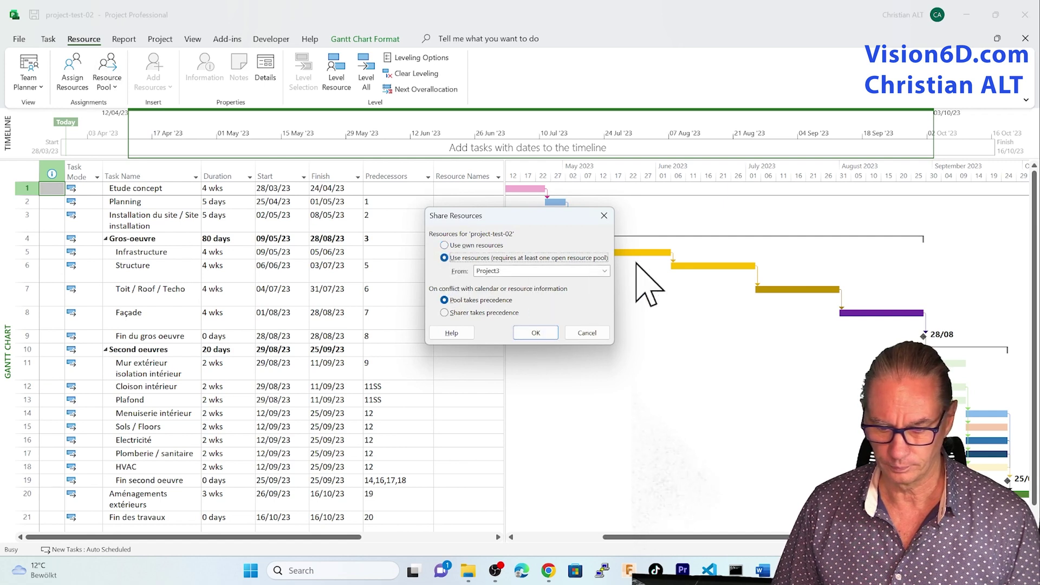
click(604, 271)
click(517, 301)
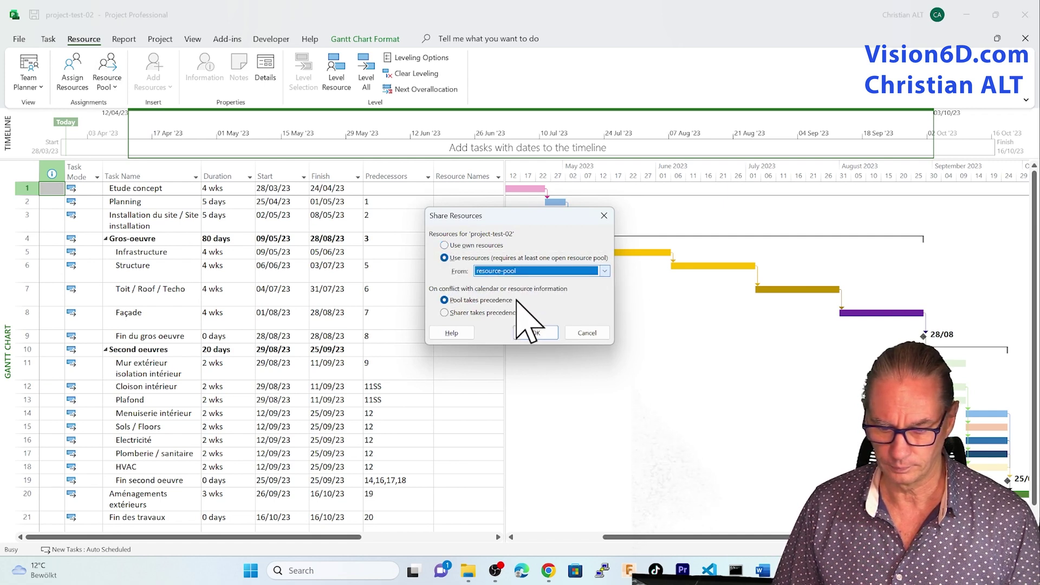
click(534, 332)
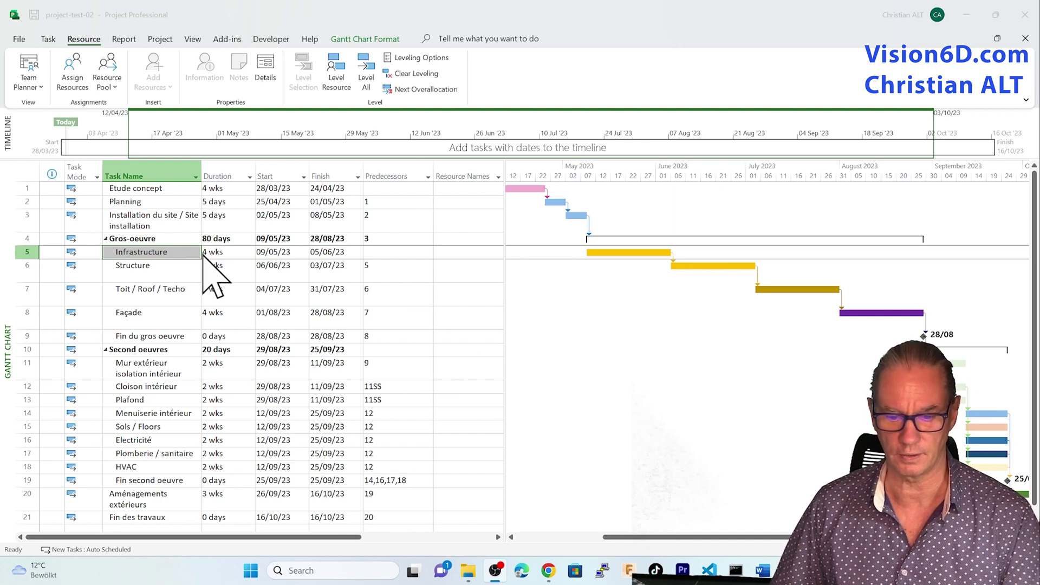
- Assign the mason / maçon resource to the Infrastructure task in project-test-02
click(75, 84)
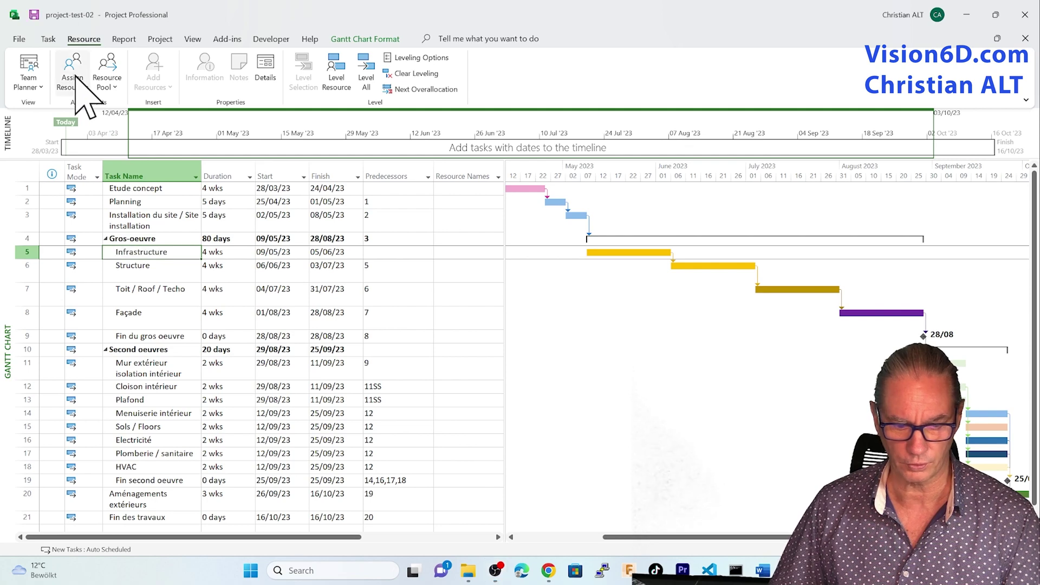
click(75, 82)
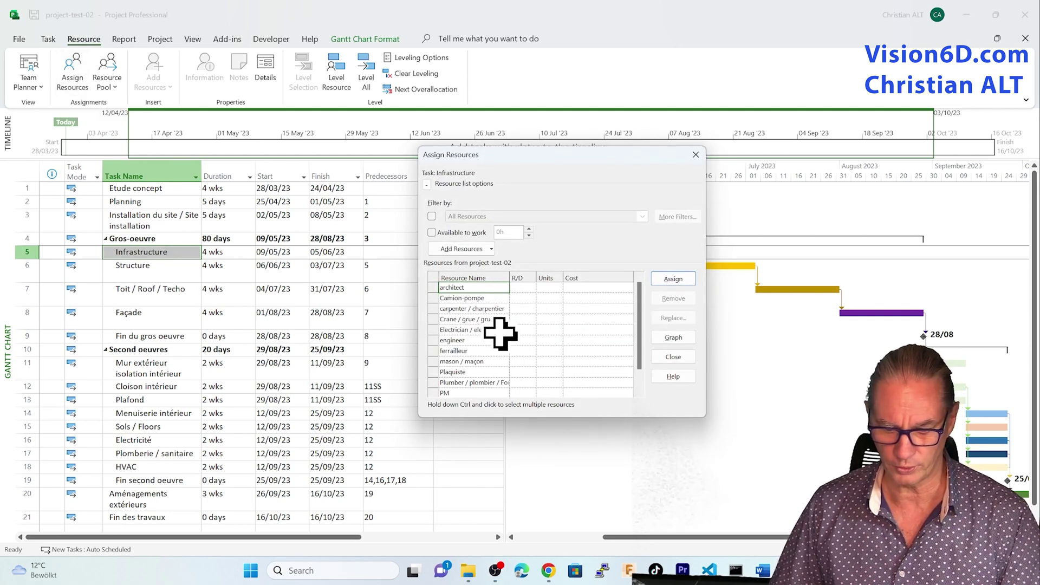
click(481, 361)
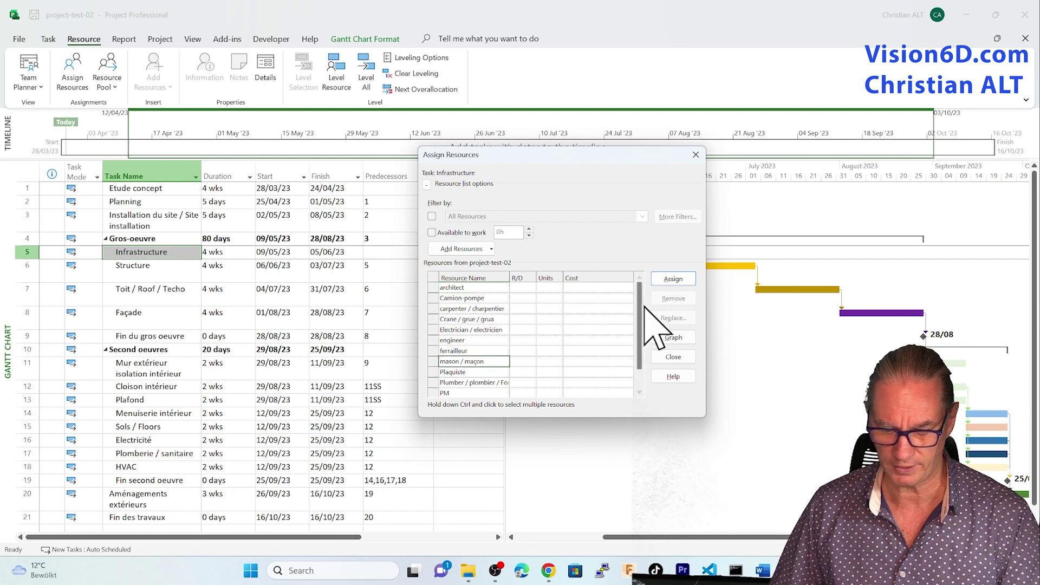
click(673, 278)
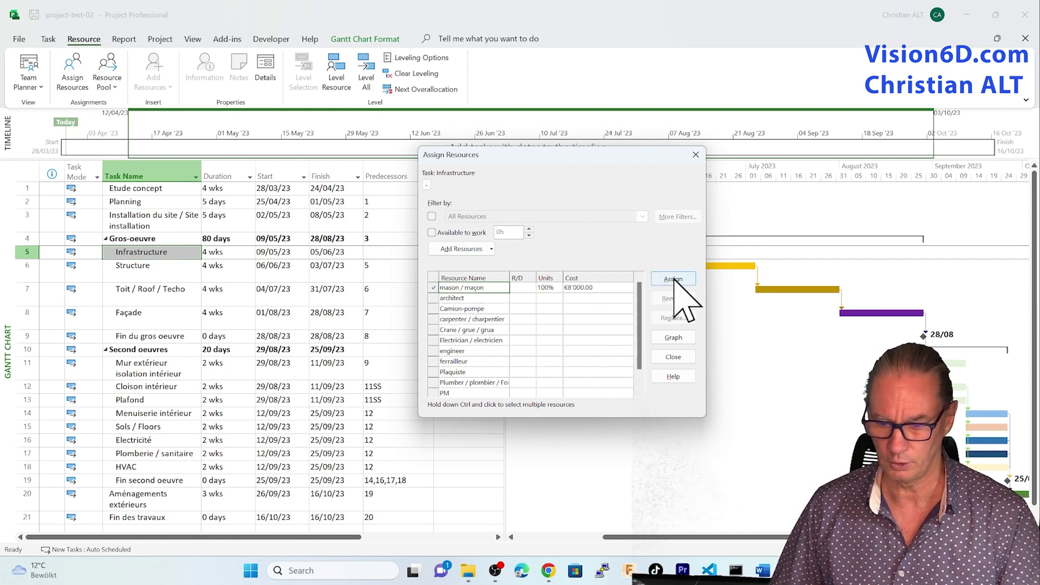
- Close the Infrastructure assignment and assign the mason / maçon resource to the Structure task in project-test-02
click(684, 357)
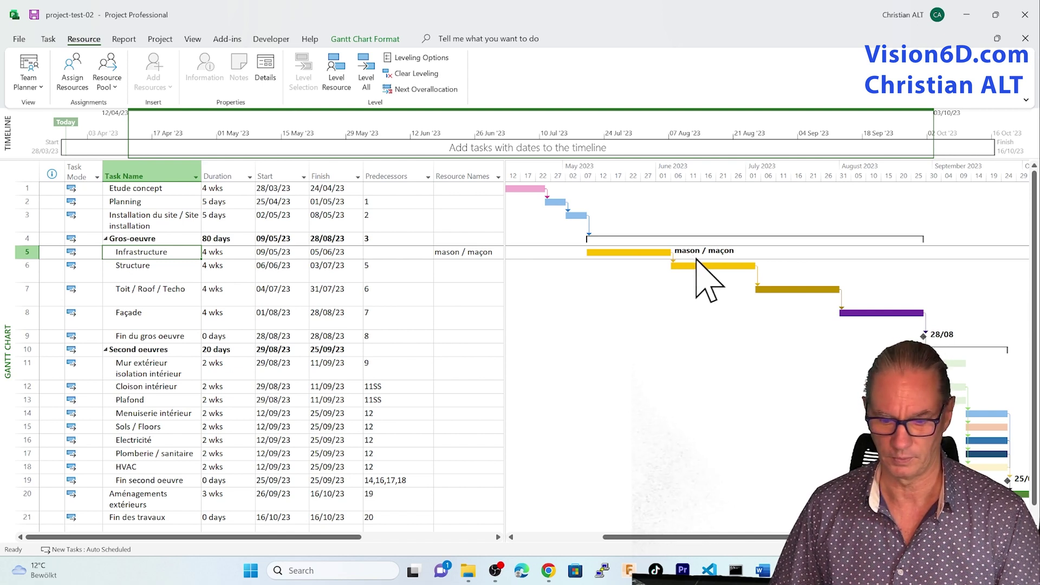
click(148, 269)
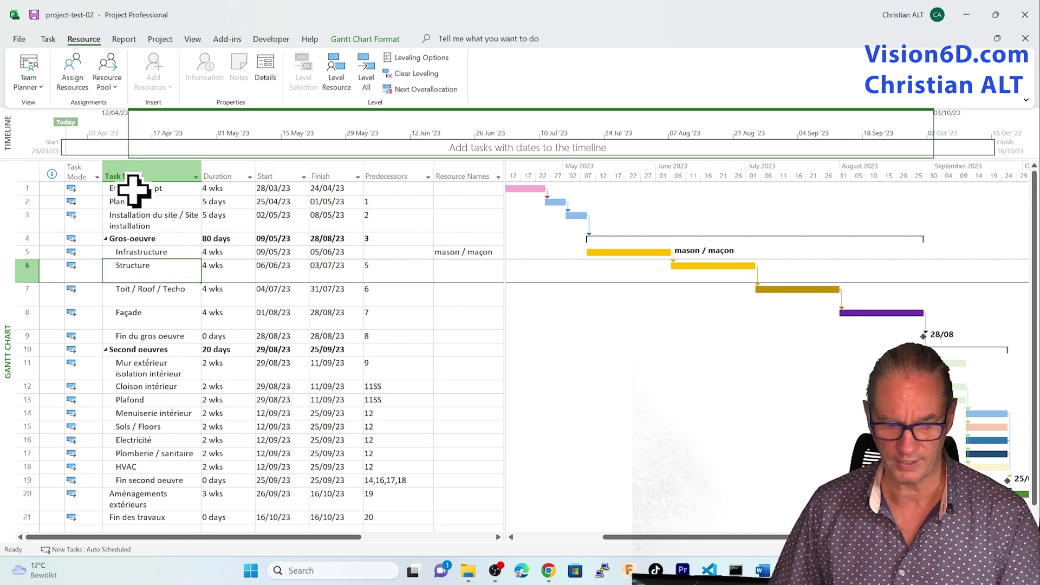
click(73, 69)
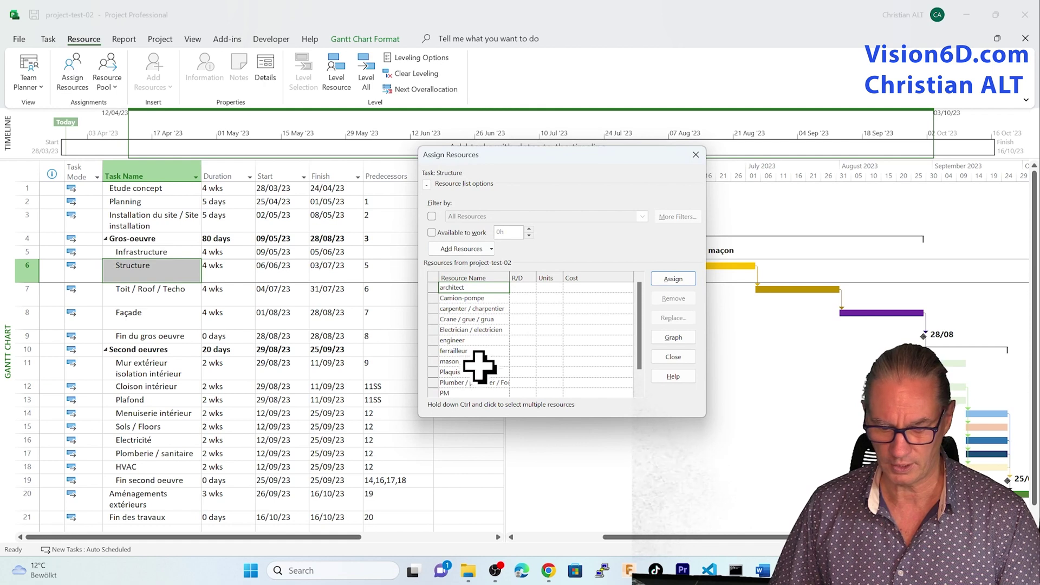
click(478, 362)
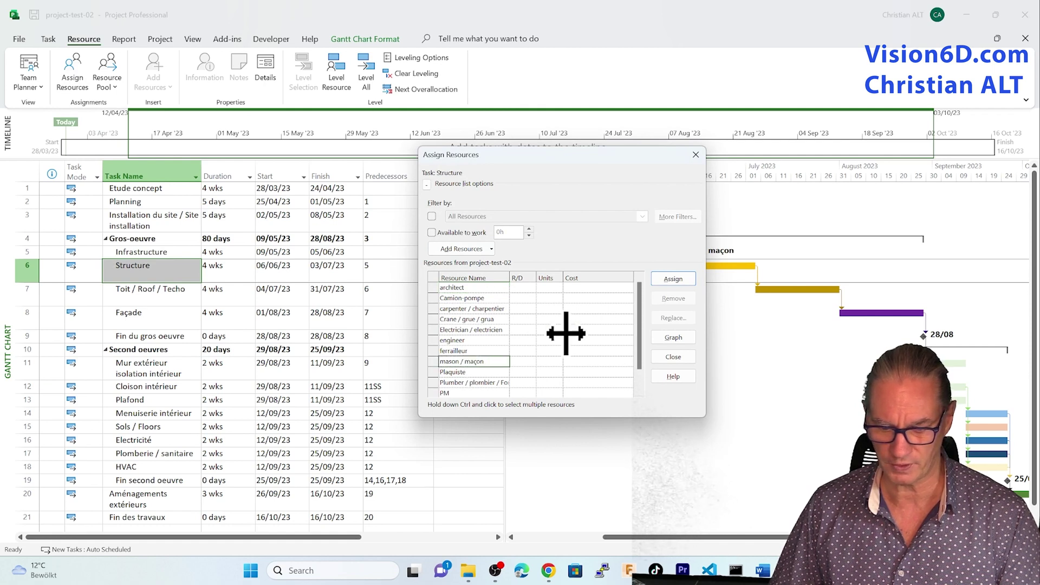
click(673, 278)
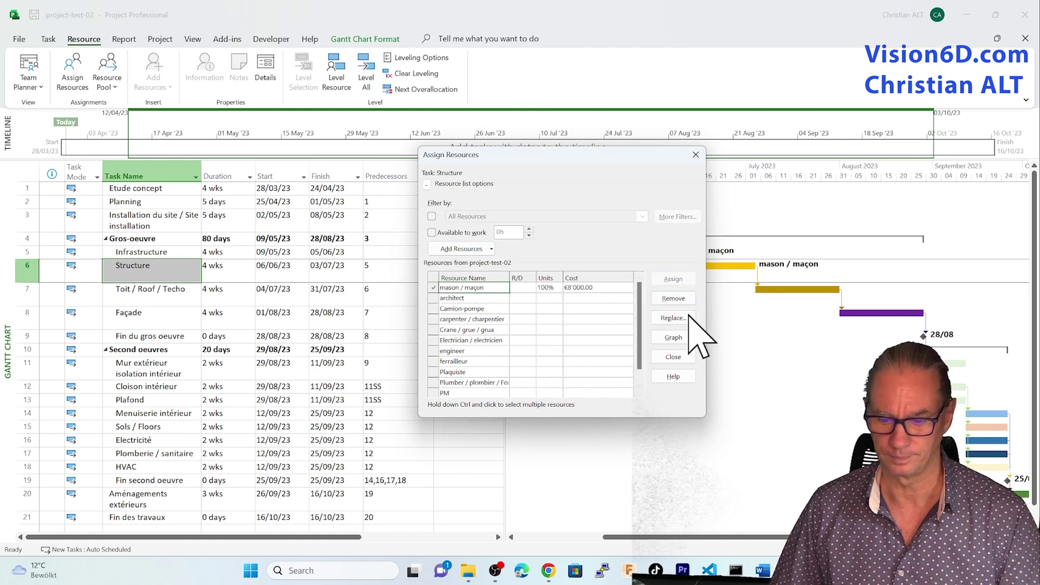
click(673, 357)
key(Up)
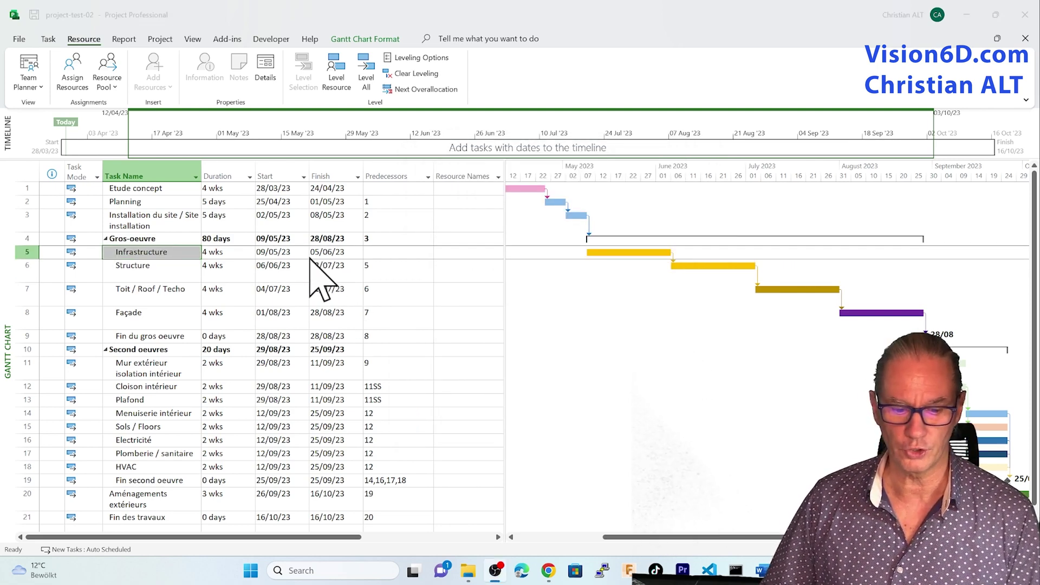
- Assign the carpenter / charpentier resource to the Toit / Roof / Techo task in project-test-02
click(178, 294)
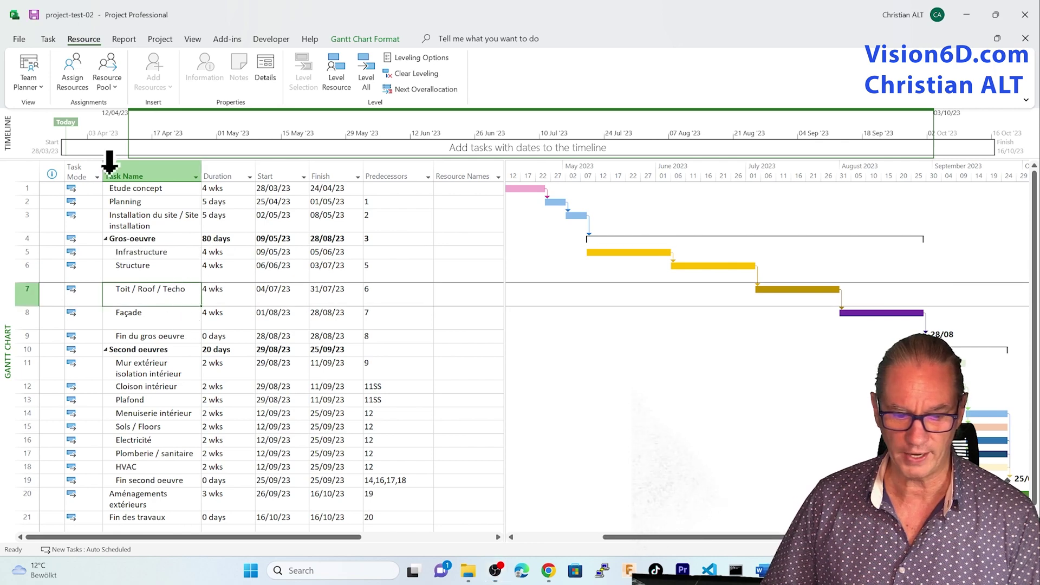
click(72, 72)
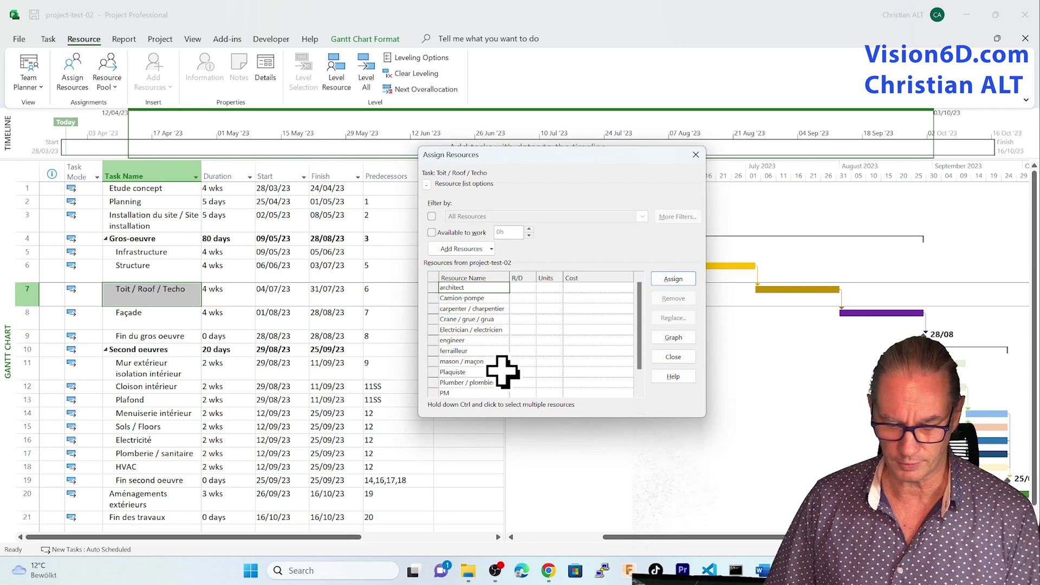
click(485, 309)
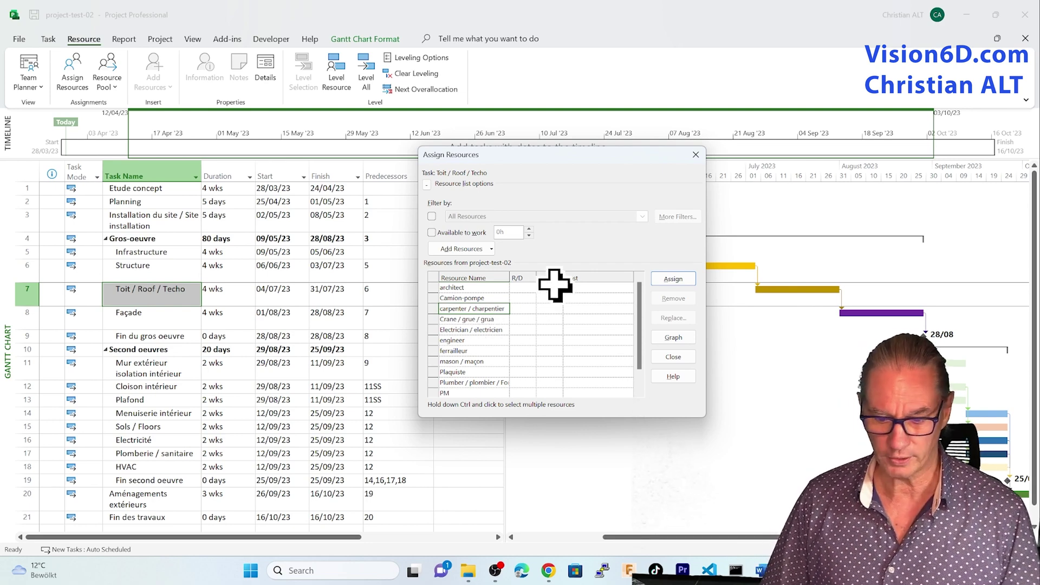
click(685, 281)
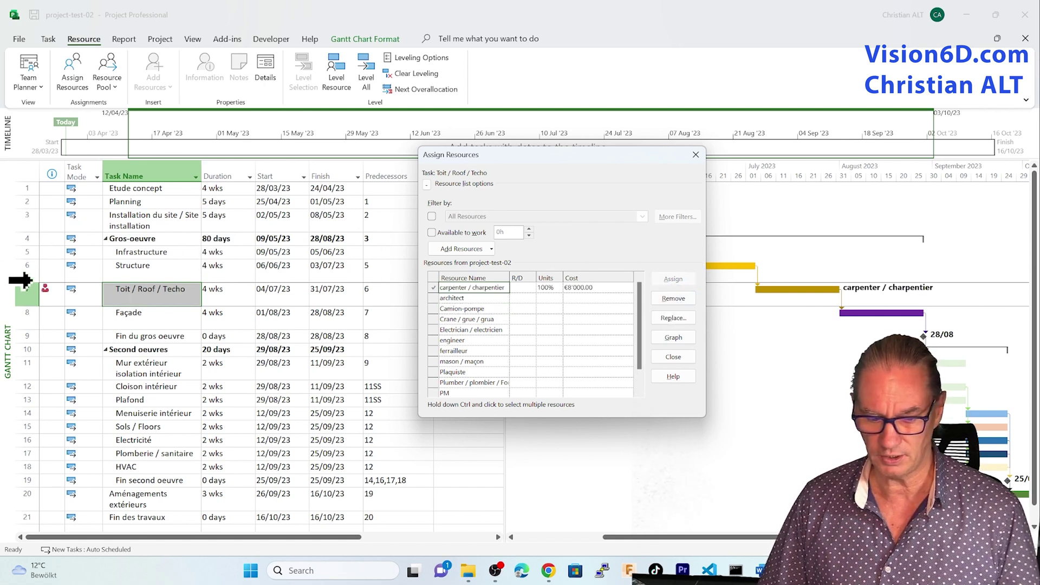
click(673, 357)
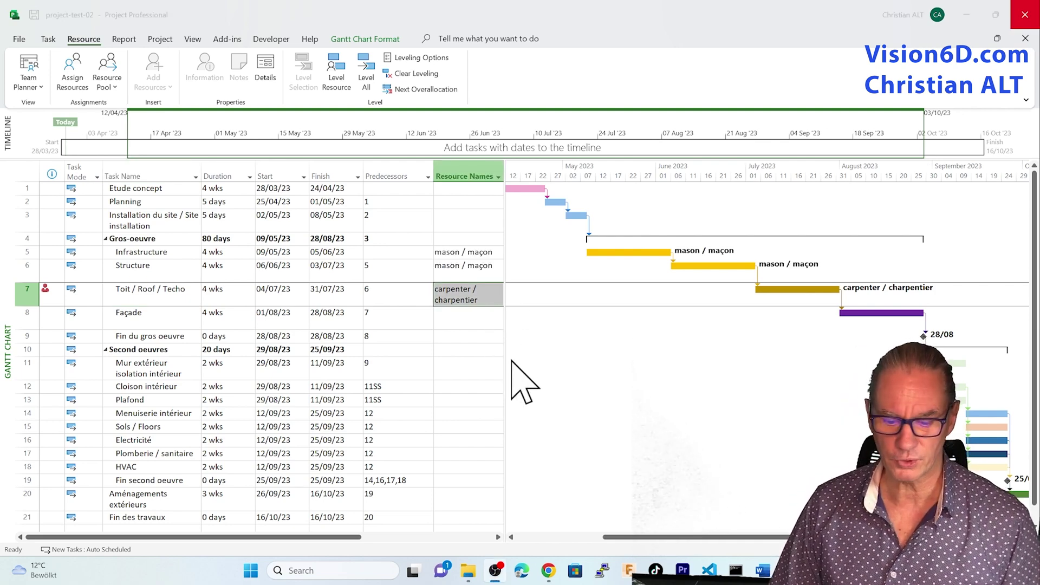
- In project-test-01, use the Task Inspector to move the overallocated Toit / Roof / Techo task to its resource's next available time
mouse_move(789, 570)
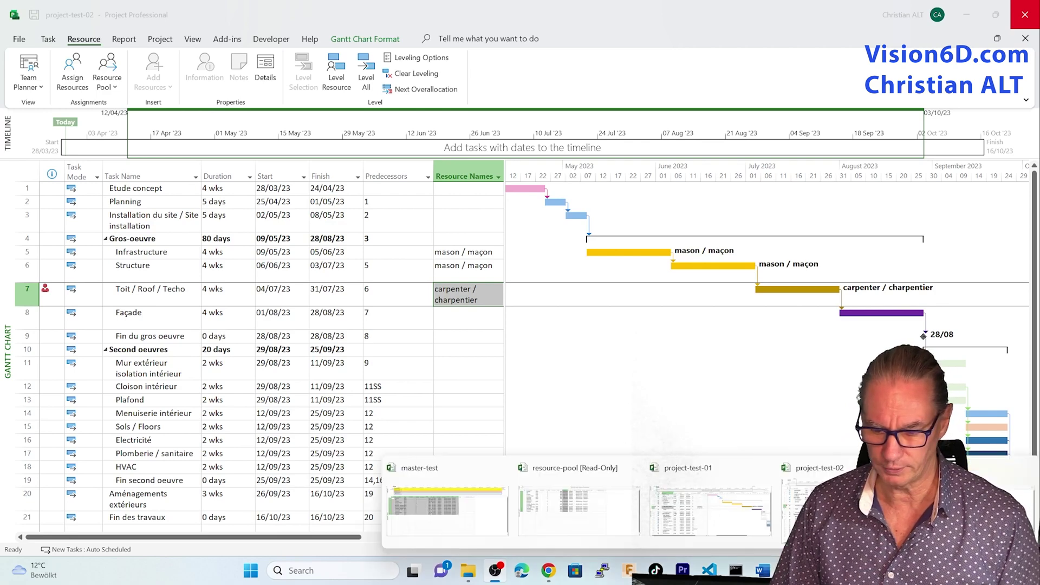
click(739, 509)
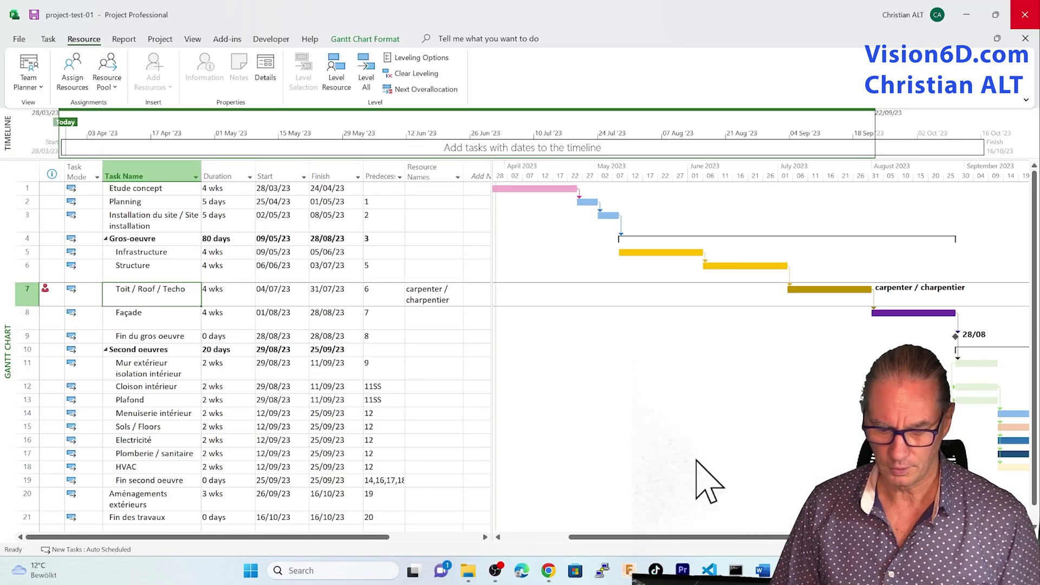
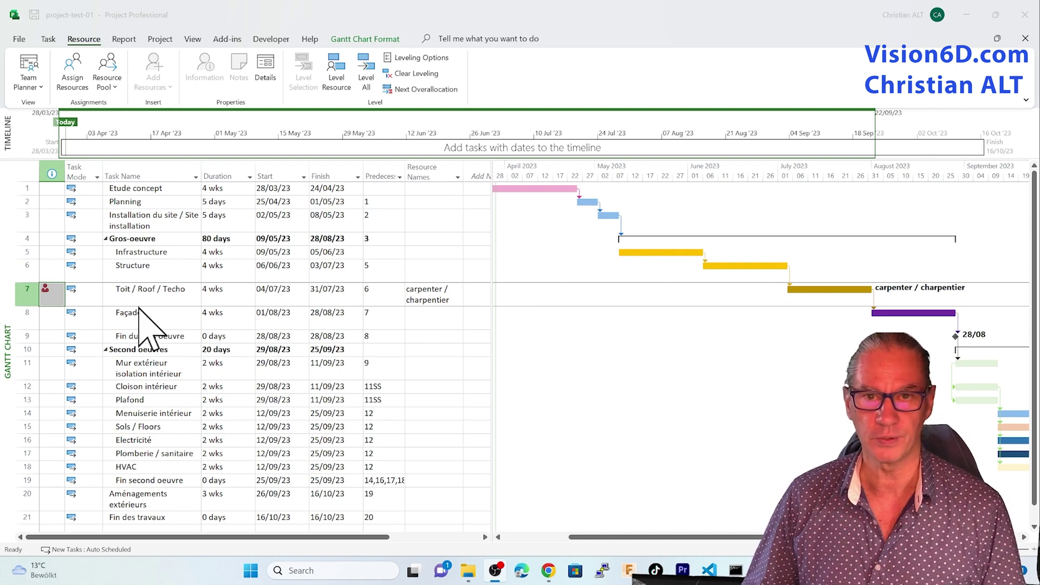
click(53, 288)
right_click(53, 289)
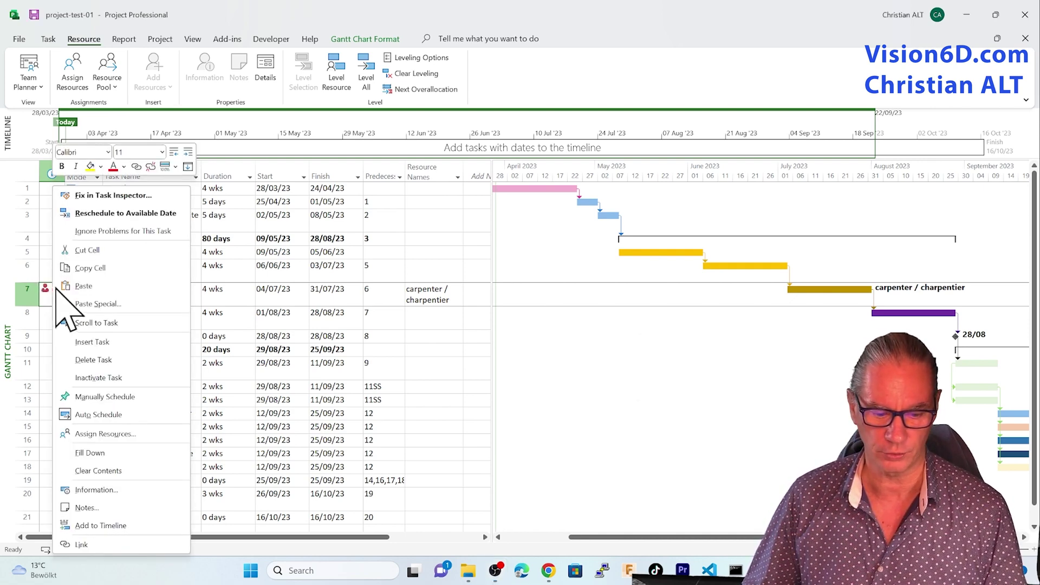
click(99, 194)
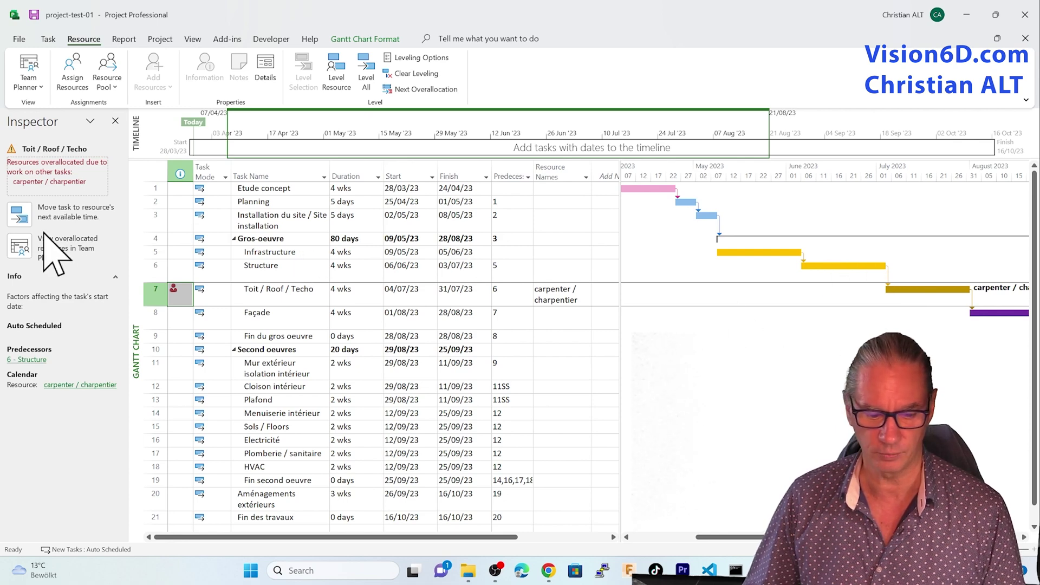
click(19, 214)
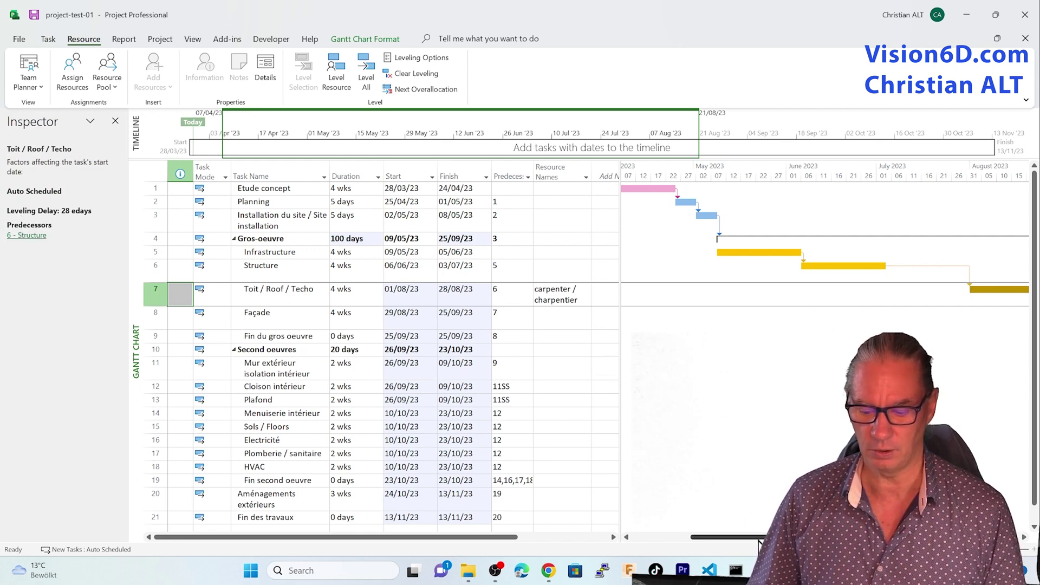
drag(760, 541, 819, 542)
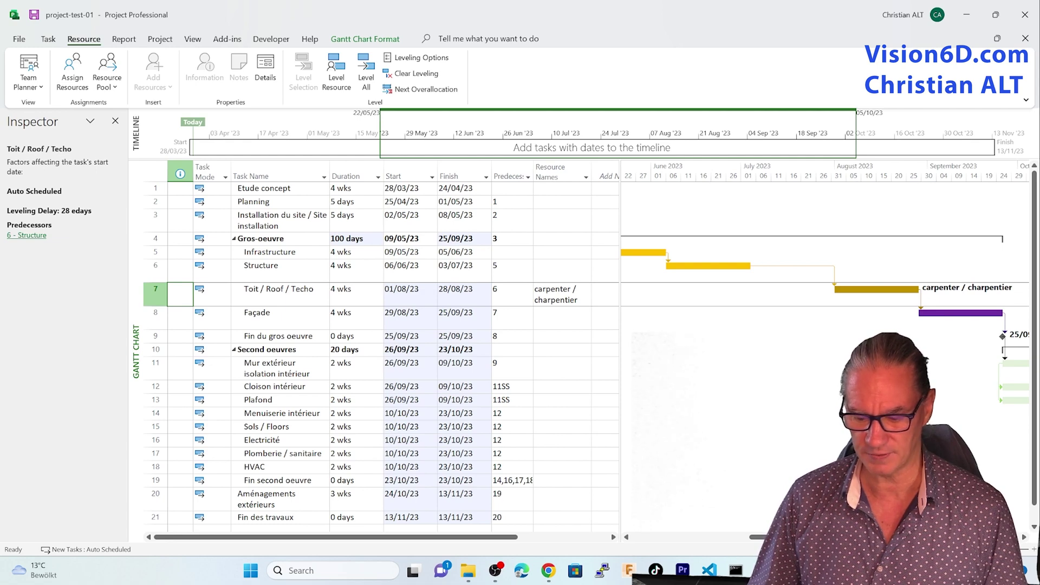
- Switch back to project-test-02 to check the Toit / Roof / Techo task for overallocation
mouse_move(763, 570)
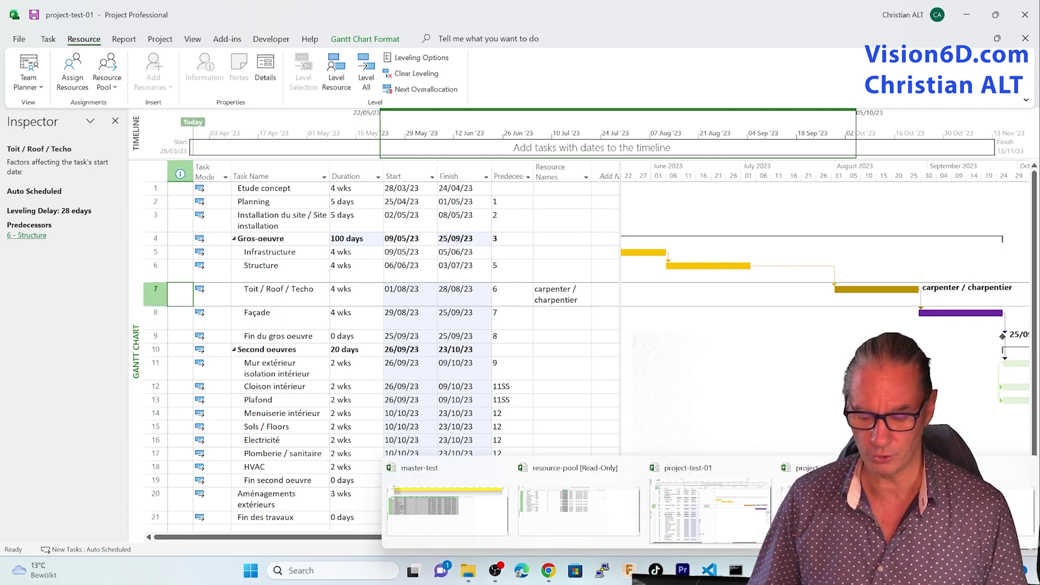
click(812, 504)
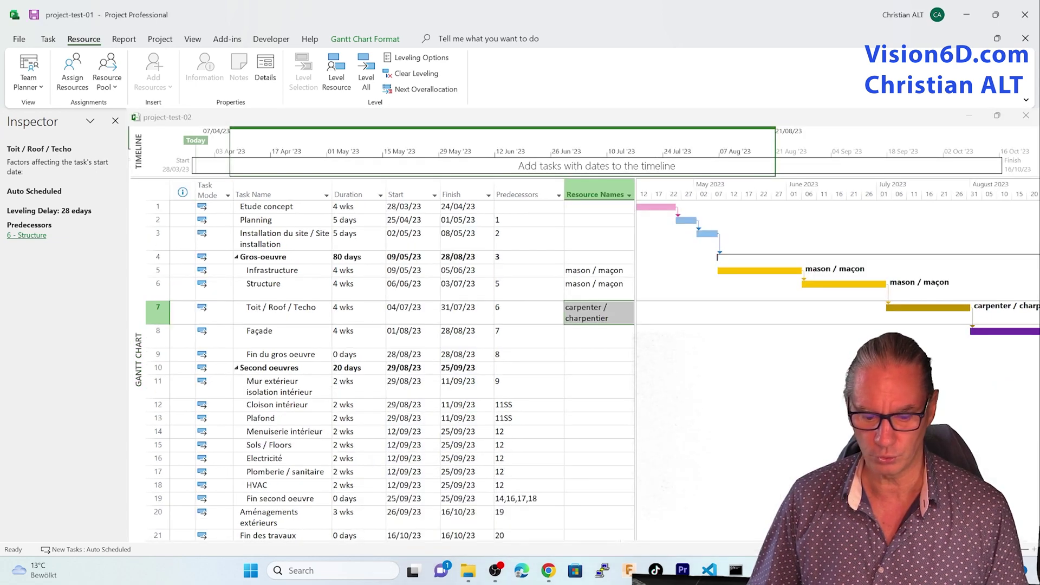